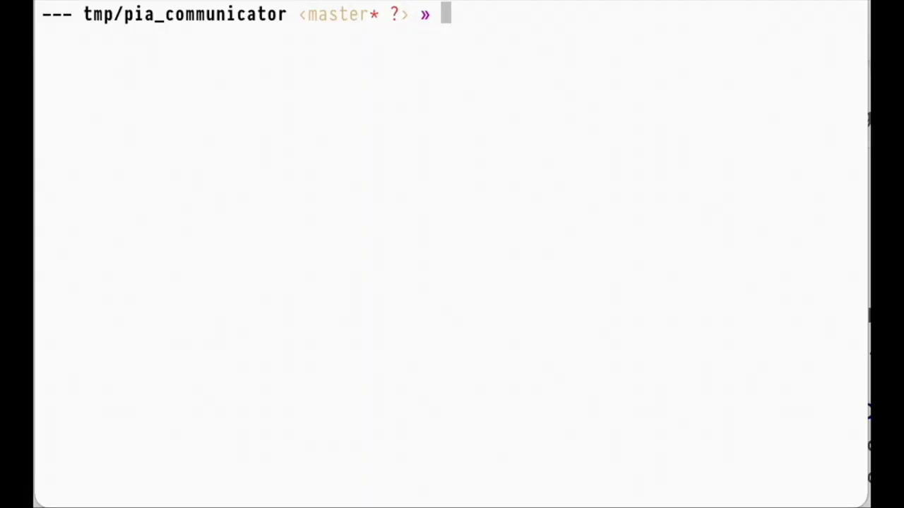
List the terminal devices with ls /dev/tty* and look through the listing
type("ev/")
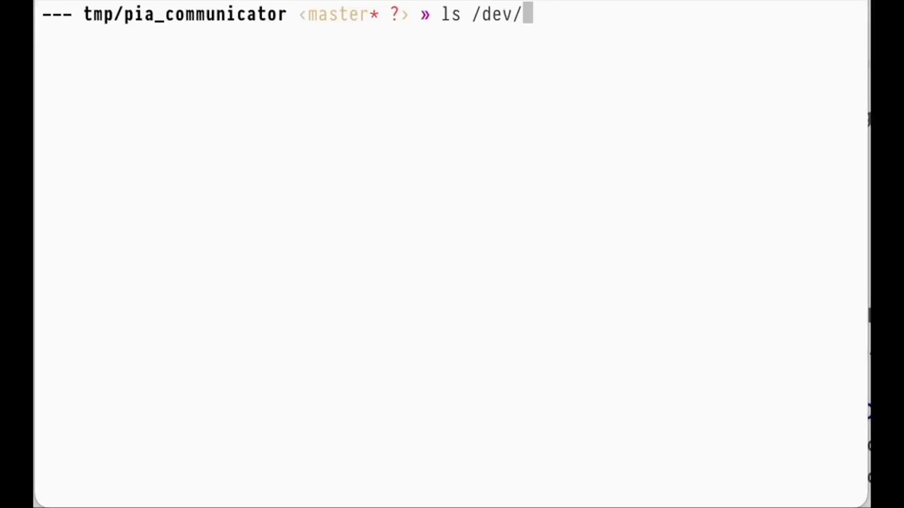
type("tty*")
key("Return")
scroll(826, 278, "up", 19)
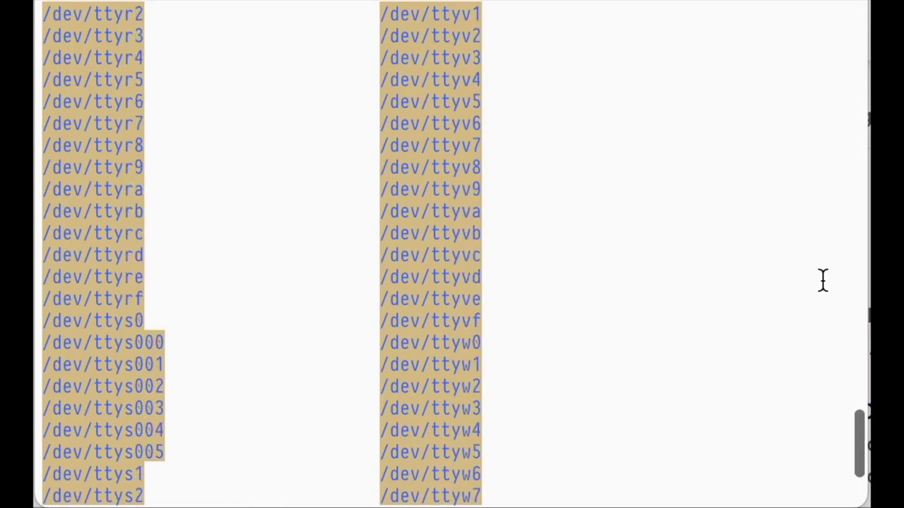
scroll(821, 279, "up", 2)
scroll(822, 279, "down", 1)
scroll(821, 279, "down", 1)
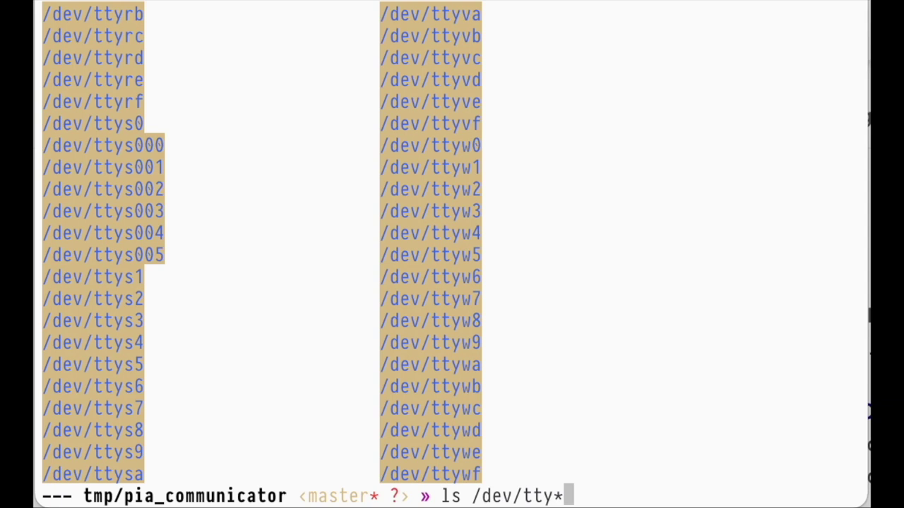
List /dev/tty* again and copy the device path /dev/tty.usbserial-110
key("Return")
scroll(452, 254, "up", 5)
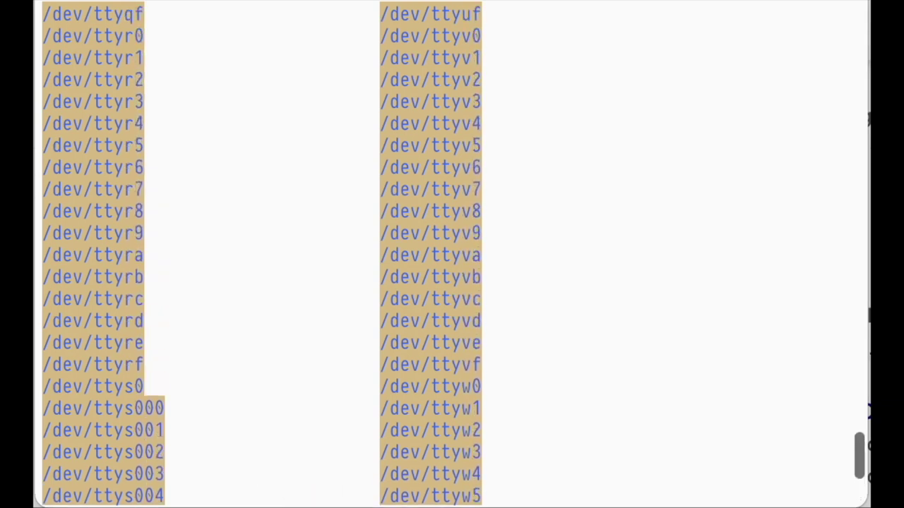
scroll(452, 254, "up", 10)
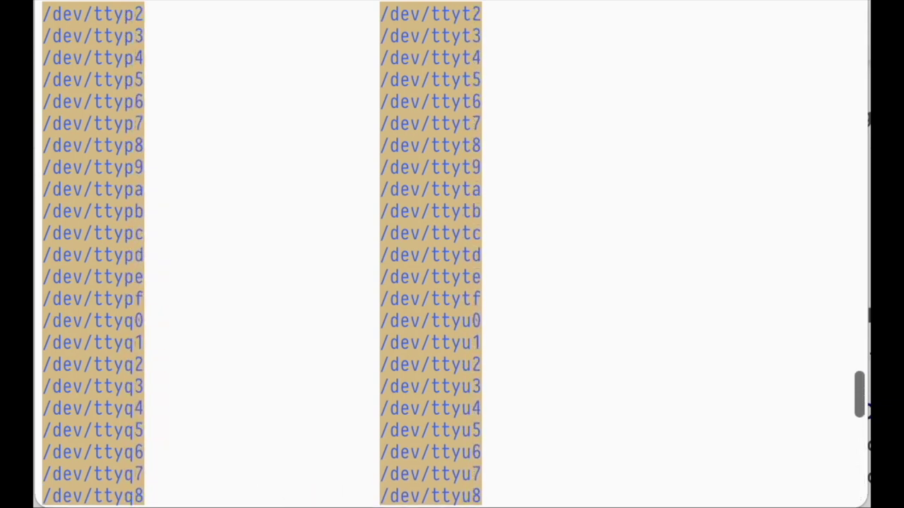
scroll(289, 145, "up", 3)
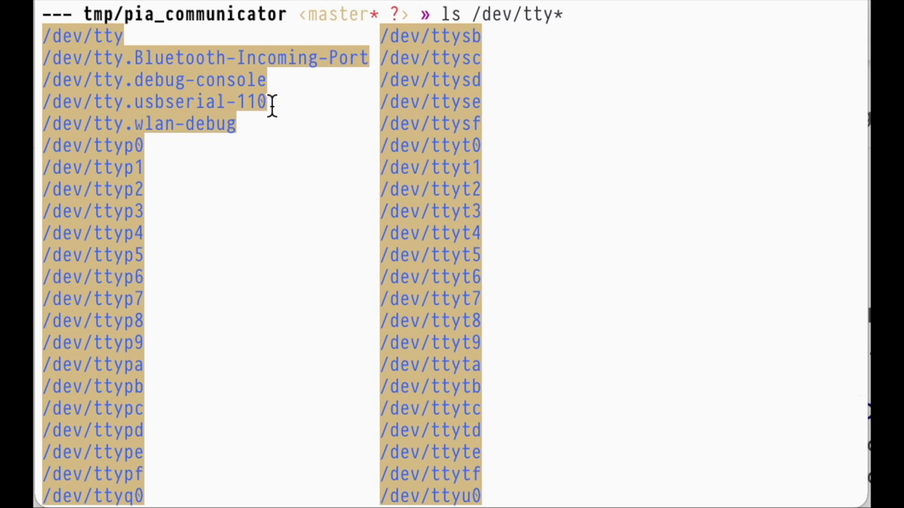
left_click_drag(274, 104, 42, 103)
key("super+c")
Open the project's Makefile in Vim
scroll(278, 135, "down", 15)
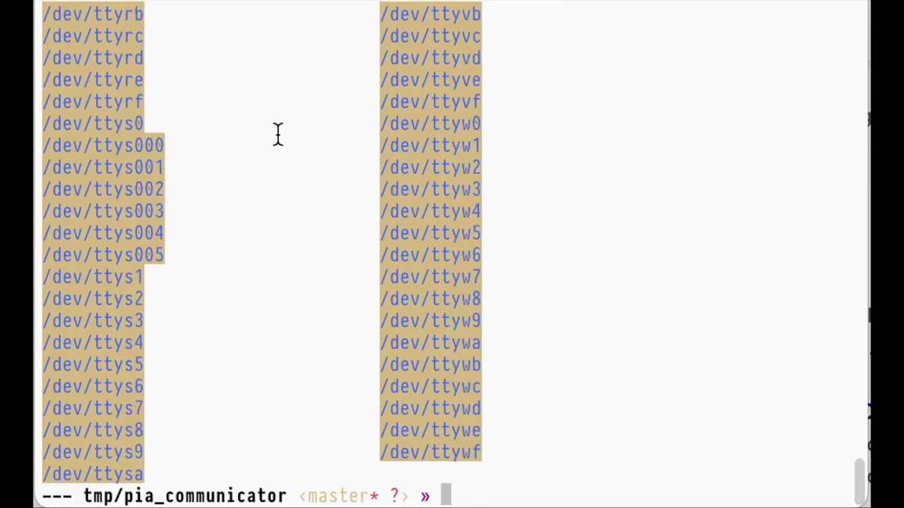
type("vim")
key("Tab")
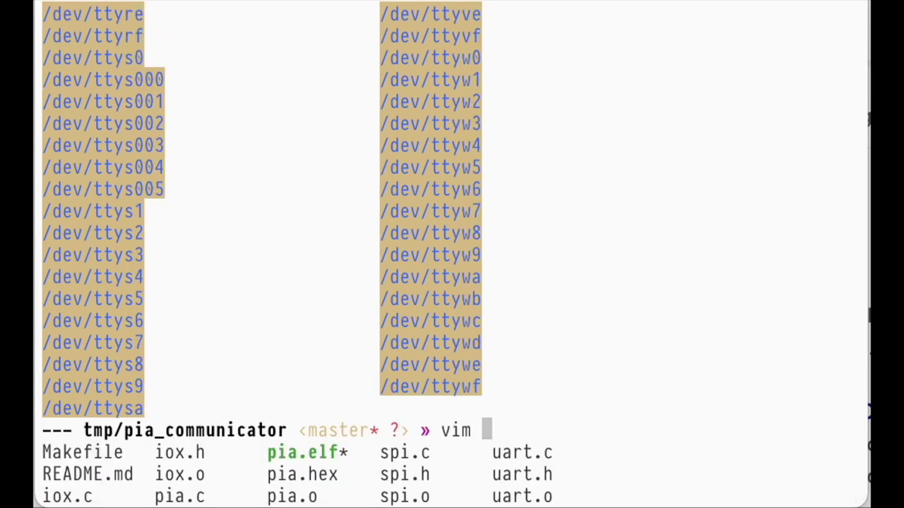
type("Ma")
key("Tab")
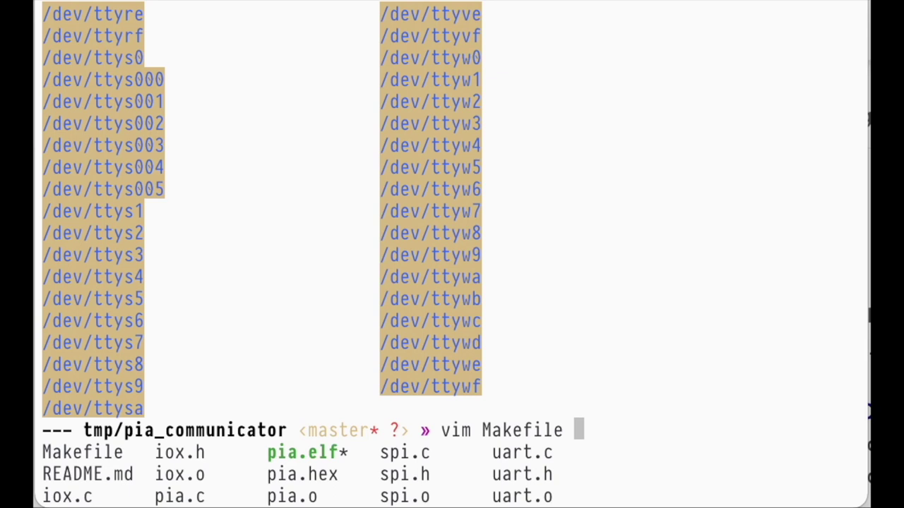
key("Return")
Set the PORT value in the programmer options to the copied path /dev/tty.usbserial-110
key("j")
key("j")
key("j")
key("j")
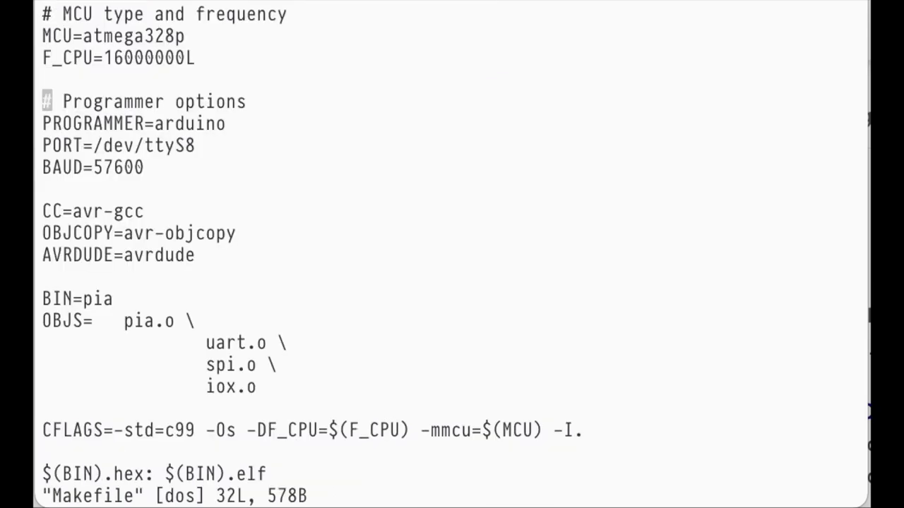
key("j")
key("j")
key("l")
key("l")
key("l")
key("l")
key("l")
key("i")
key("super+v")
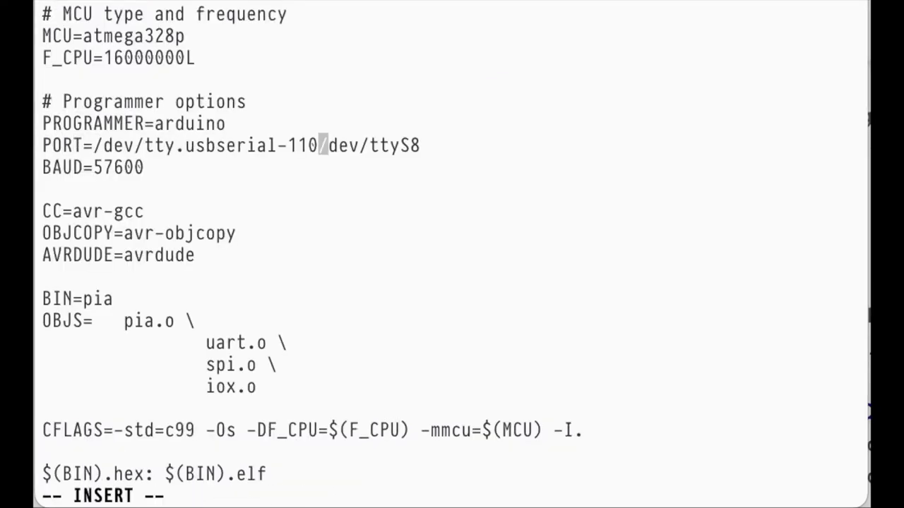
key("Escape")
key("l")
key("shift+d")
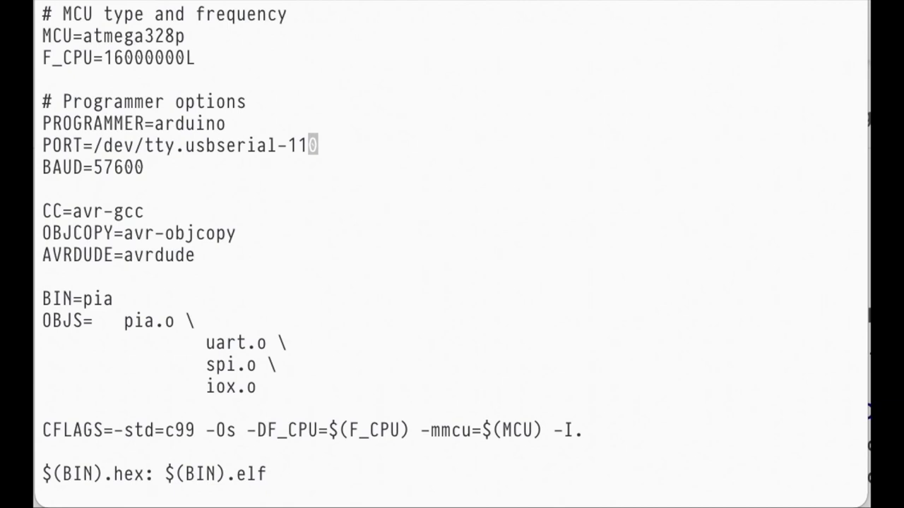
Save the Makefile and return to the shell
key("j")
key("j")
key("j")
type(":wq")
key("Return")
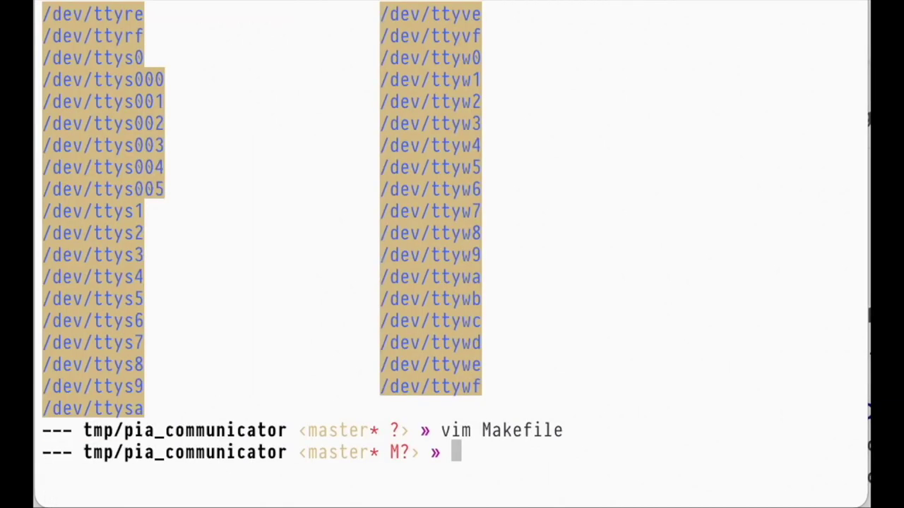
Build the firmware with make and flash it to the board with make install
type("make")
key("Return")
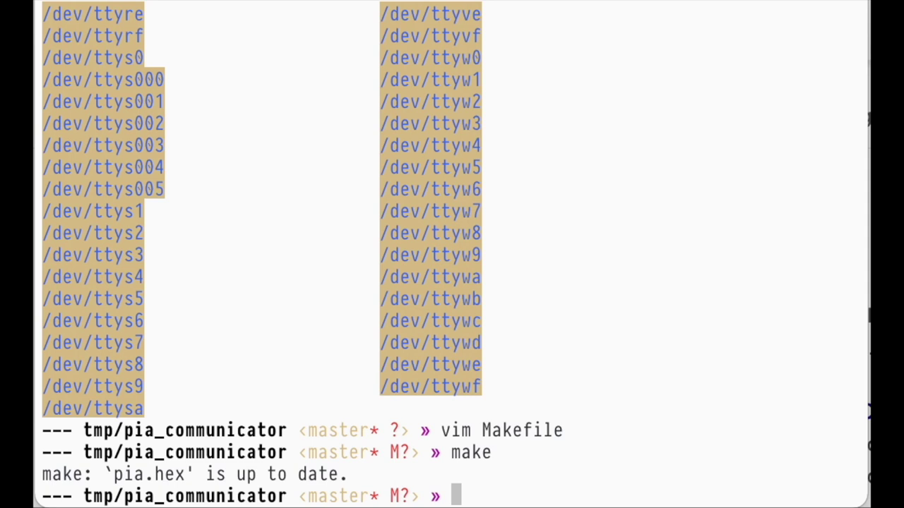
type("make install")
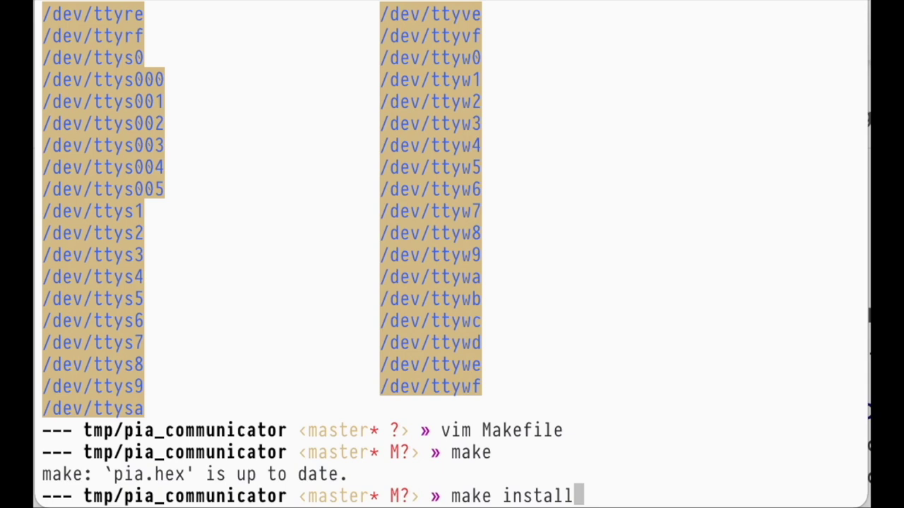
key("Return")
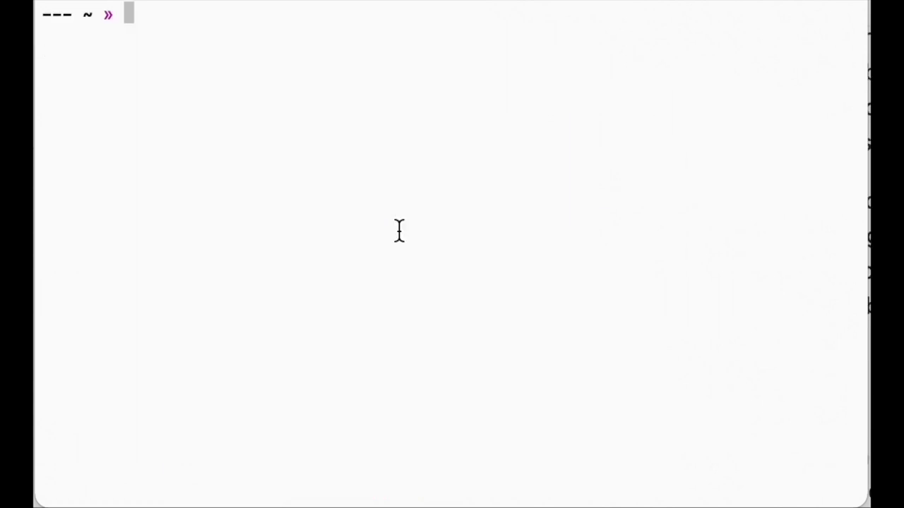
Recall and run screen /dev/tty.usbserial-110 19200 to open a serial session with the board
key("Up")
key("Up")
key("Up")
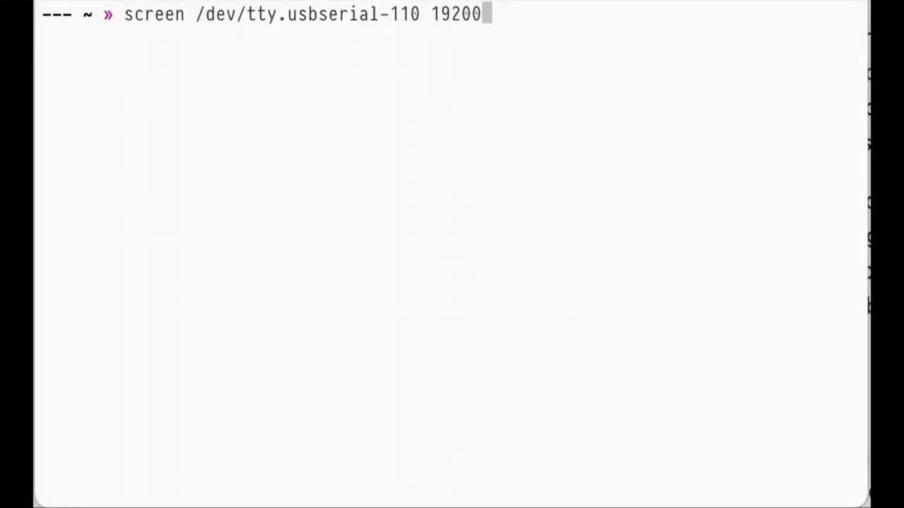
key("Left")
key("Left")
key("Left")
key("Left")
key("Left")
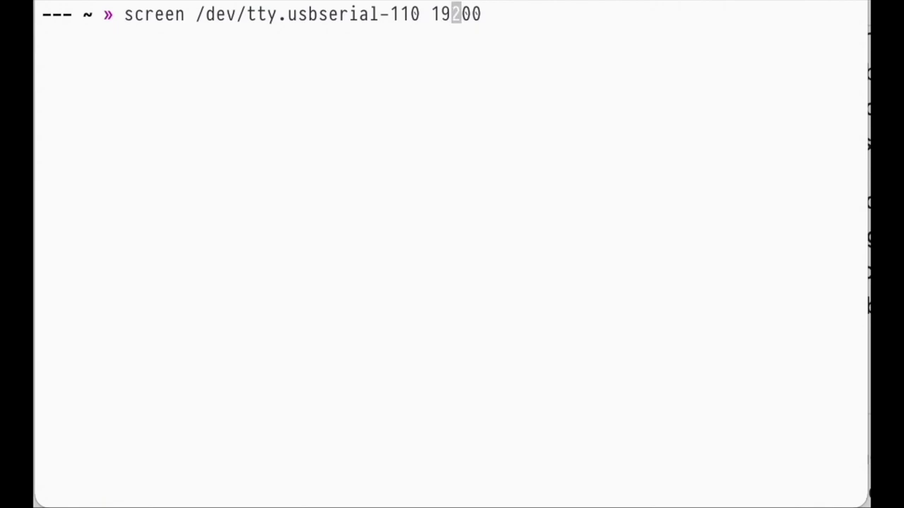
key("Right")
key("Right")
key("Right")
key("Right")
key("Right")
key("Return")
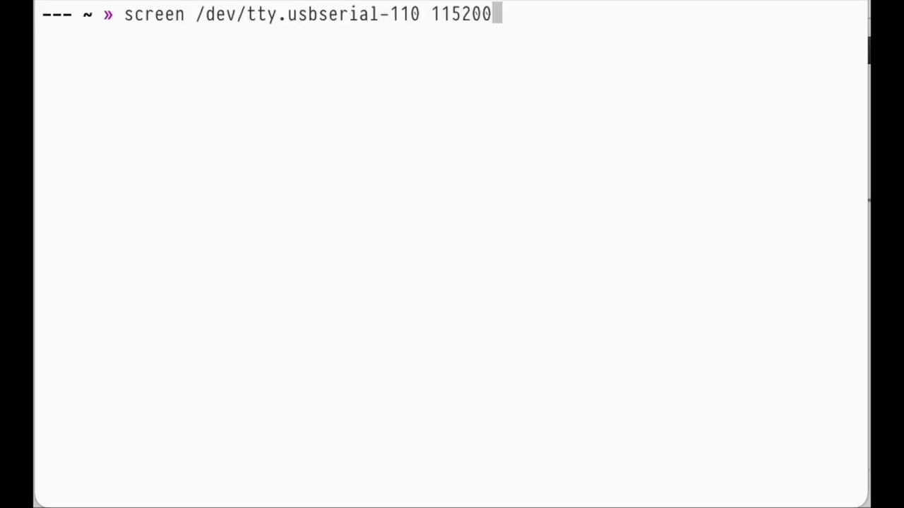
key("Left")
key("Left")
key("Left")
key("Left")
key("Left")
key("Left")
key("Left")
key("Left")
key("Left")
key("Left")
key("Left")
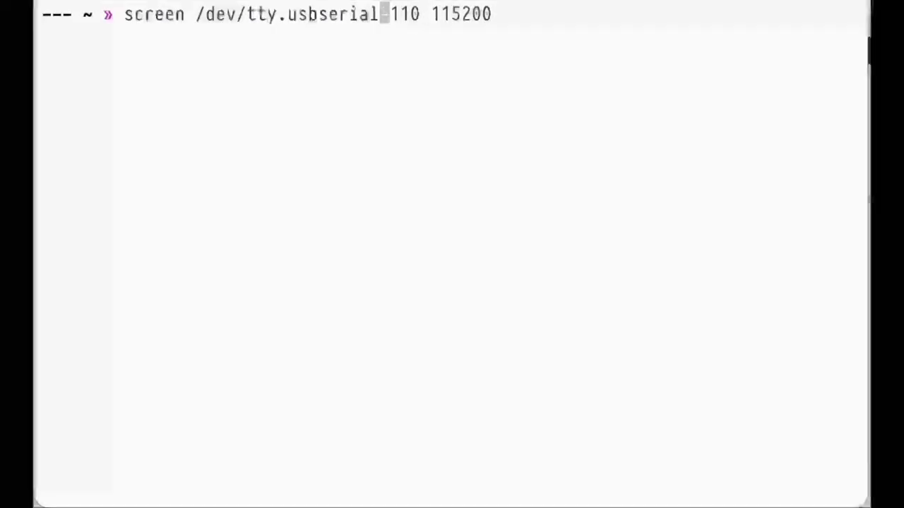
key("Right")
key("Right")
key("Right")
key("Right")
key("Right")
key("Right")
key("Right")
key("Right")
key("Right")
key("Right")
key("Right")
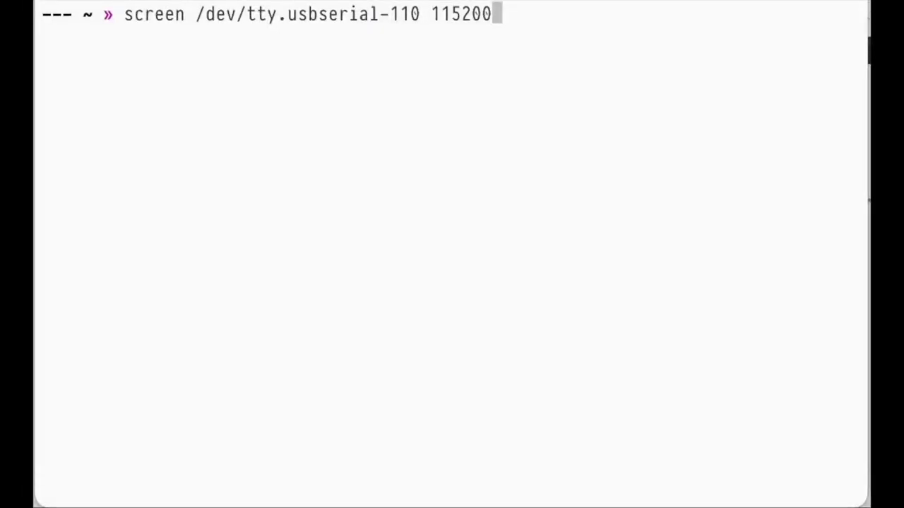
key("Left")
key("Left")
key("Left")
key("Left")
key("Left")
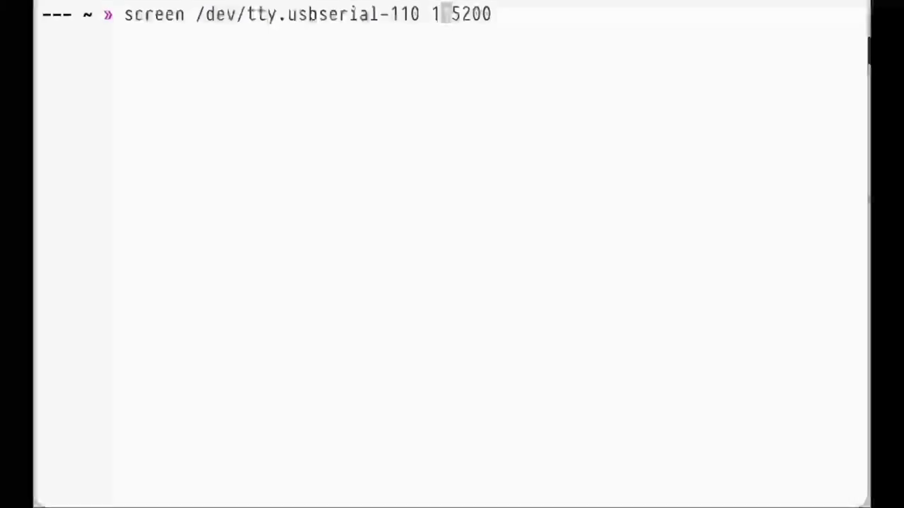
key("Left")
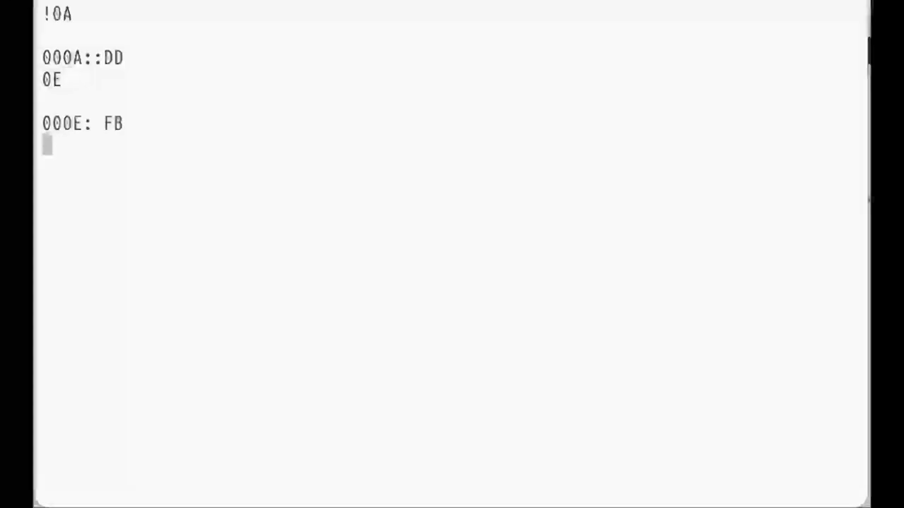
Query FB in the board's memory monitor
type("FB")
key("Return")
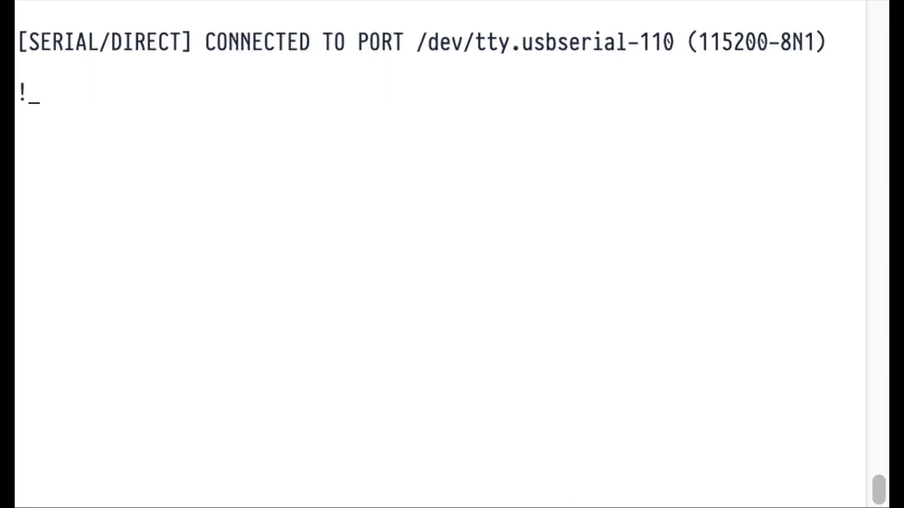
Start BASIC from the monitor with E000R and list the current program
type("E000R")
key("Return")
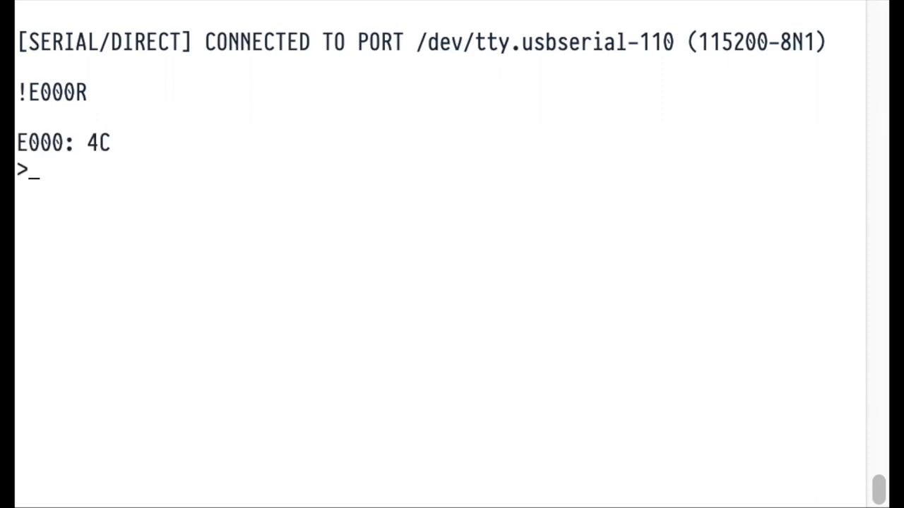
type("LIST")
key("Return")
Enter and run a BASIC loop: line 10 PRINT "THE MICROPROFESSOR", line 20 GOTO 10
type("10 P")
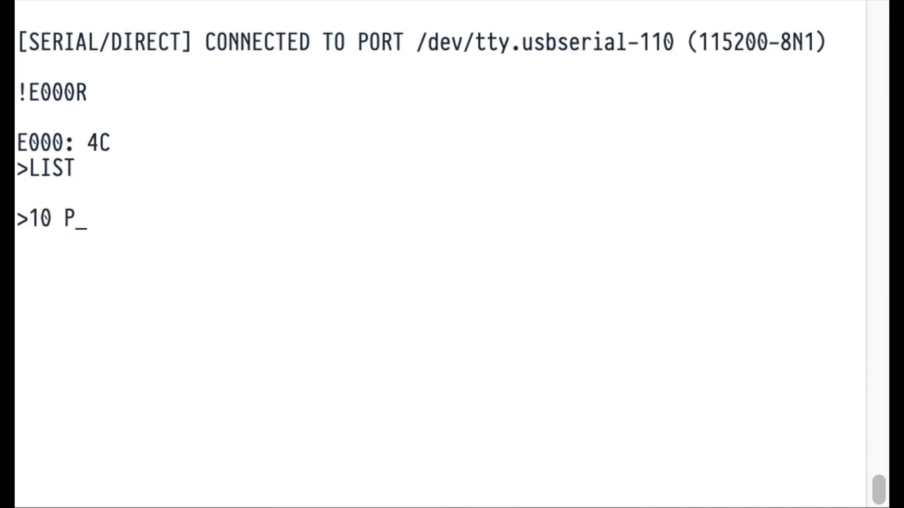
type("RINT \"TH")
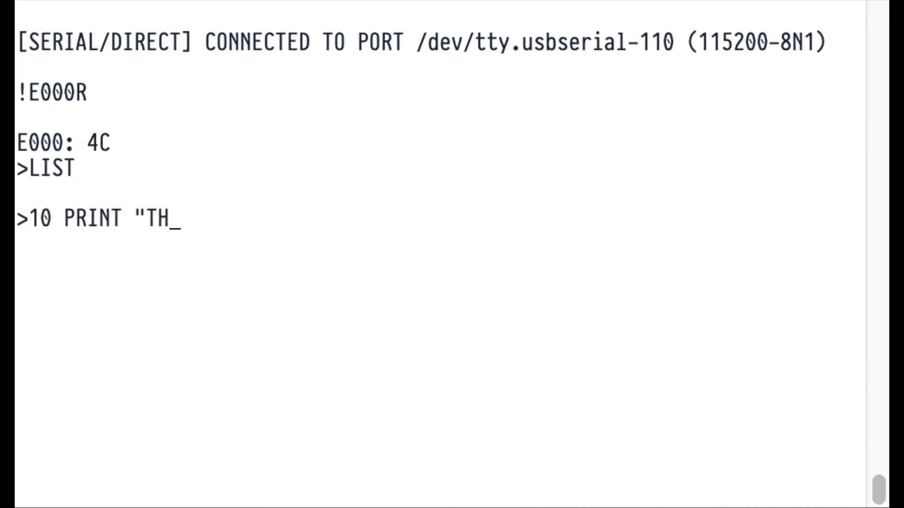
type("E MICROPROFESSOR\"")
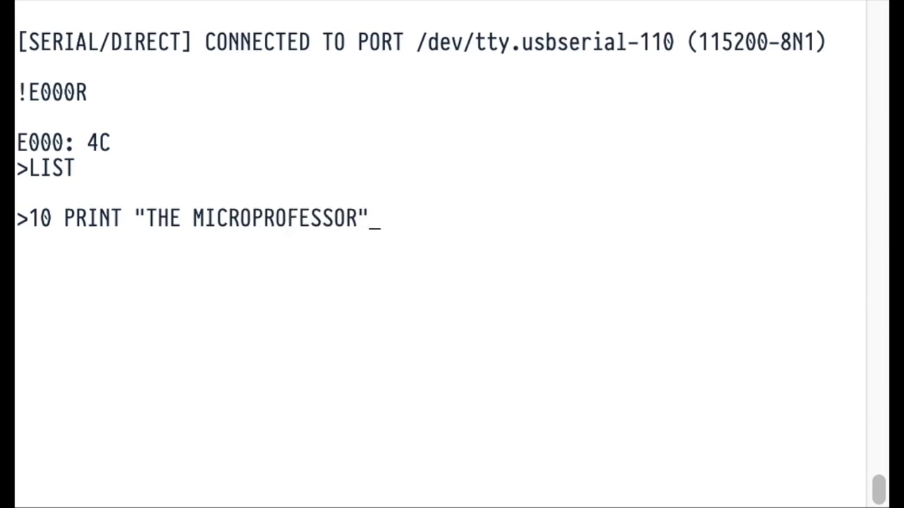
key("Return")
type("20 GOTO 10")
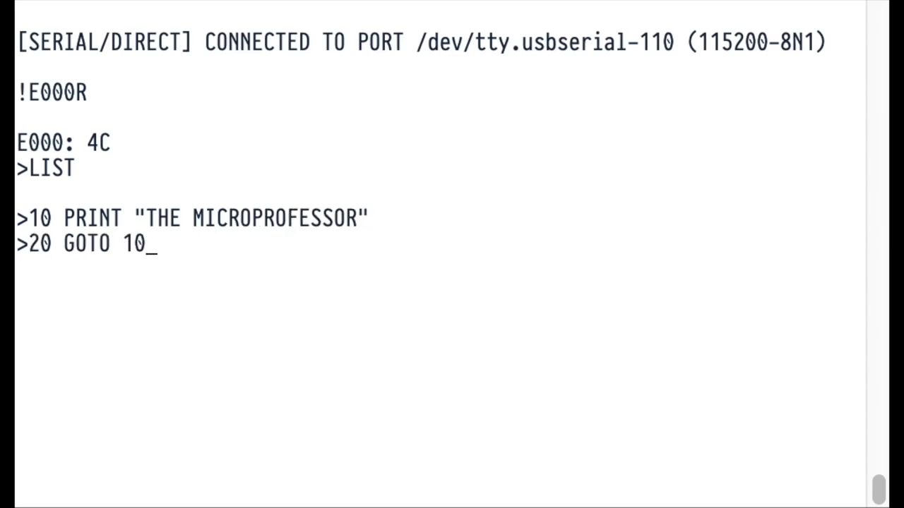
key("Return")
type("RUN")
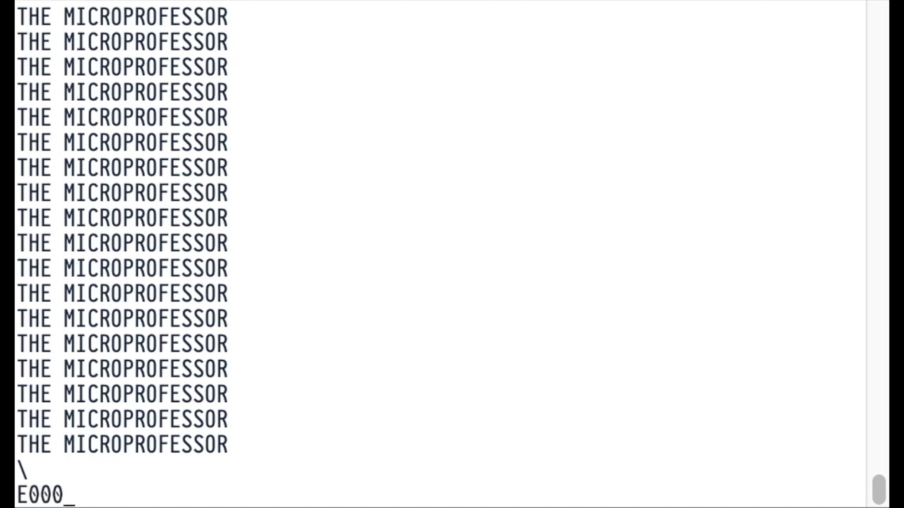
Restart BASIC from the monitor with E000R
type("R")
key("Return")
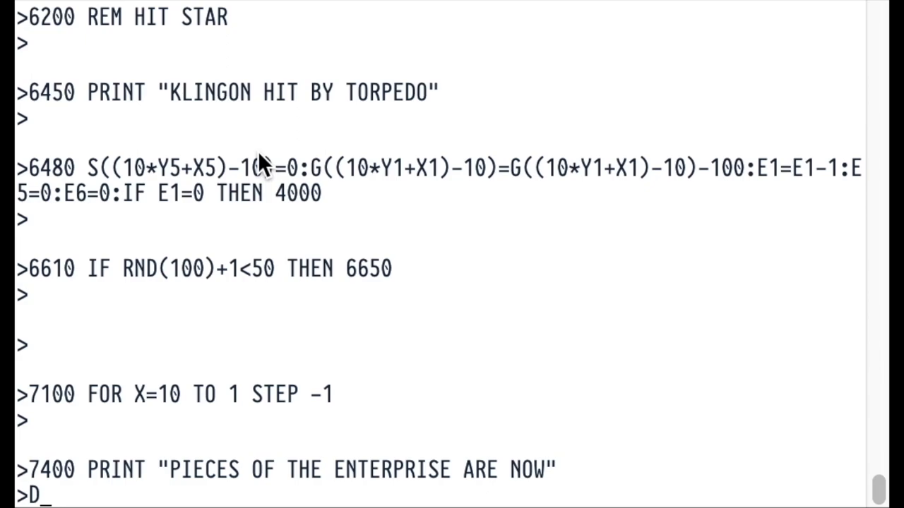
List the transferred BASIC program with LIST
type("L")
key("Return")
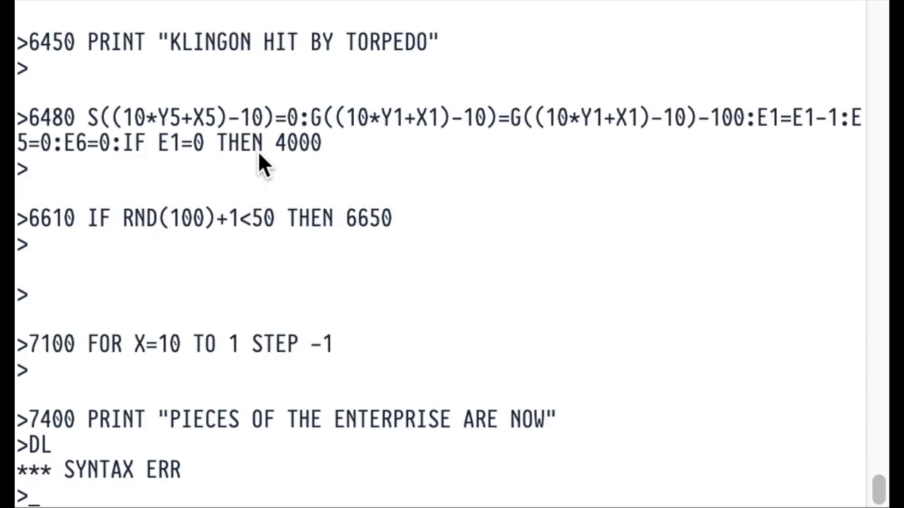
type("LIST")
key("Return")
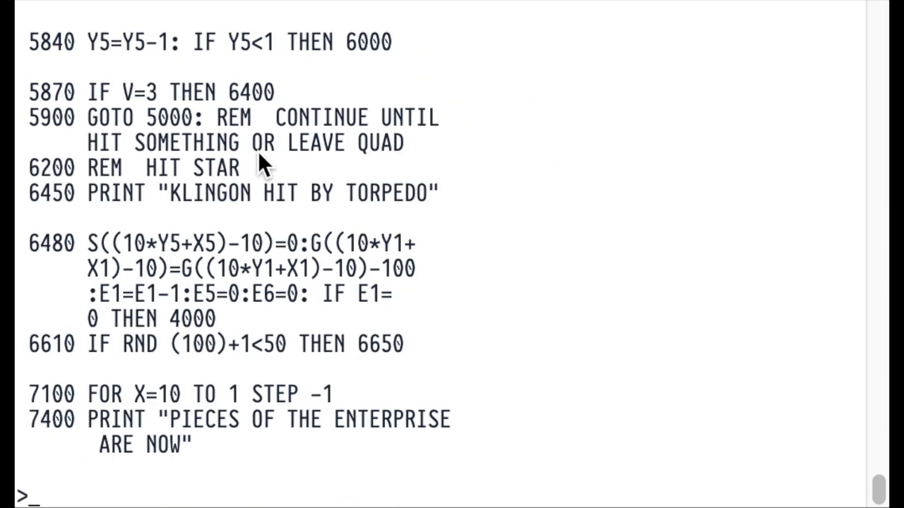
Run the Star Trek program and choose skill level 1
type("RUN")
key("Return")
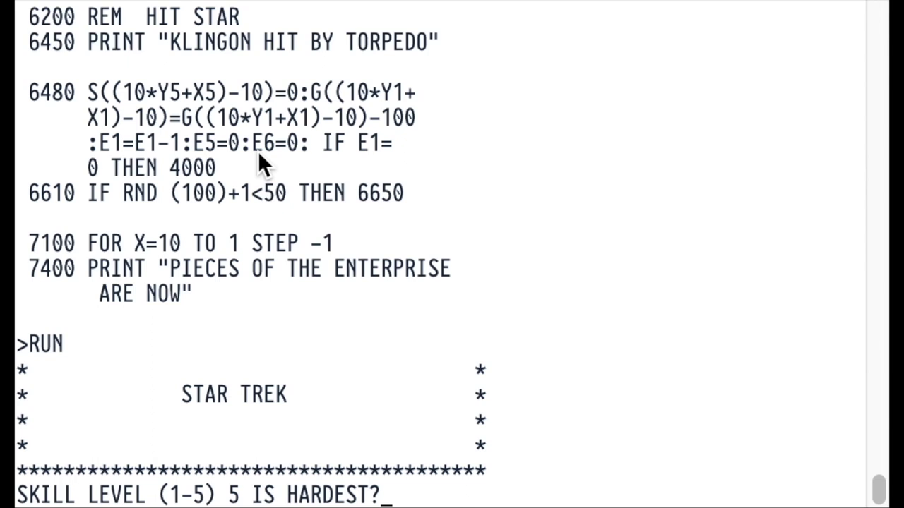
type("1")
key("Return")
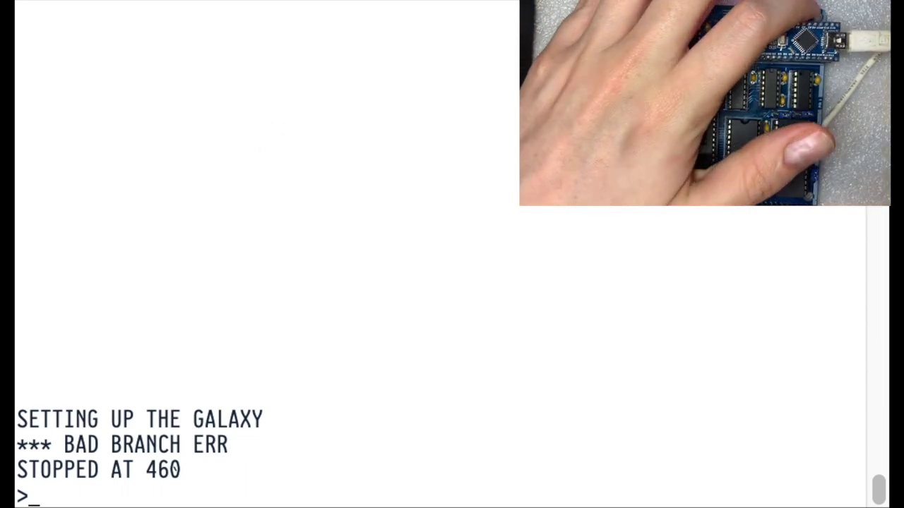
Restart BASIC from the monitor with E000R and send the Hamurabi listing to the board
type("E000R")
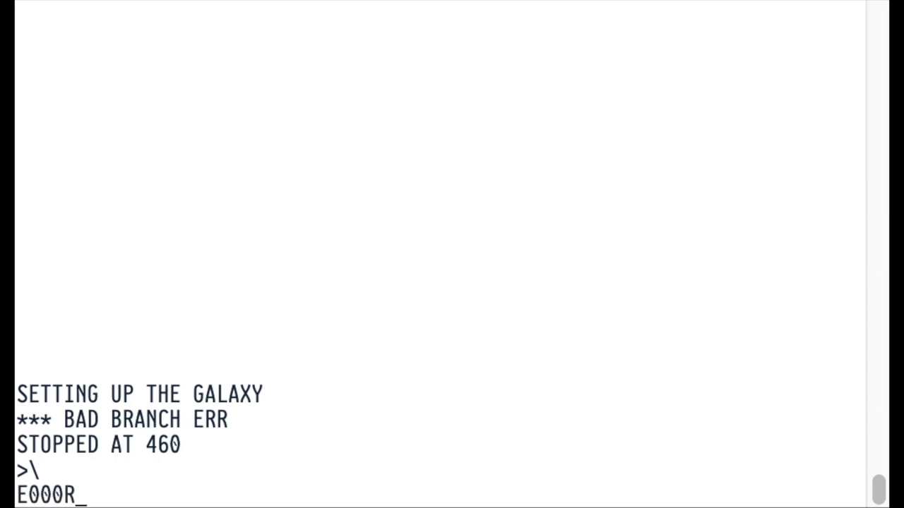
key("Return")
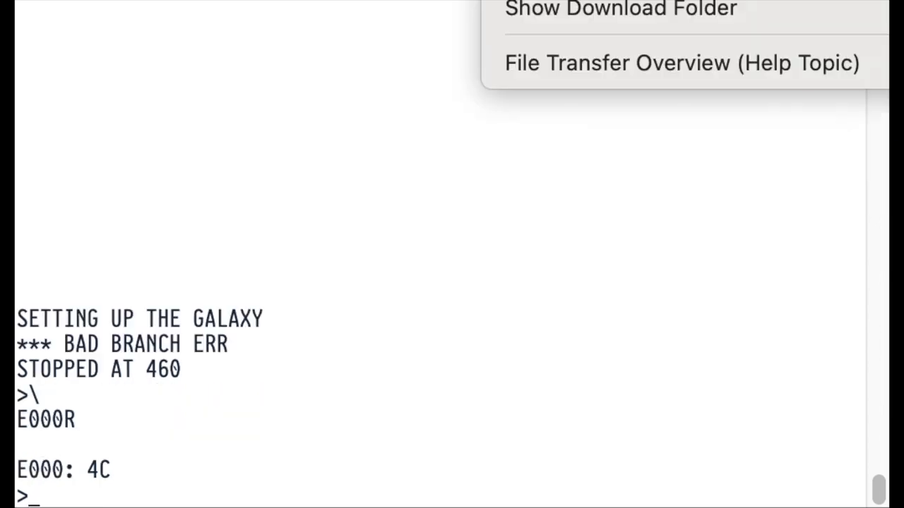
scroll(819, 283, "down", 5)
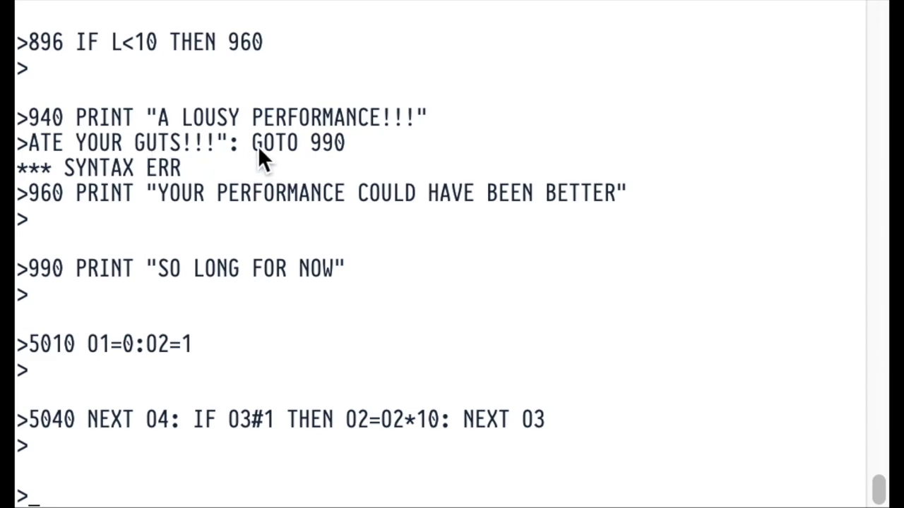
Run the transferred Hamurabi program with RUN and look back through the terminal output
scroll(258, 146, "up", 15)
scroll(257, 146, "down", 15)
type("RUN")
key("Return")
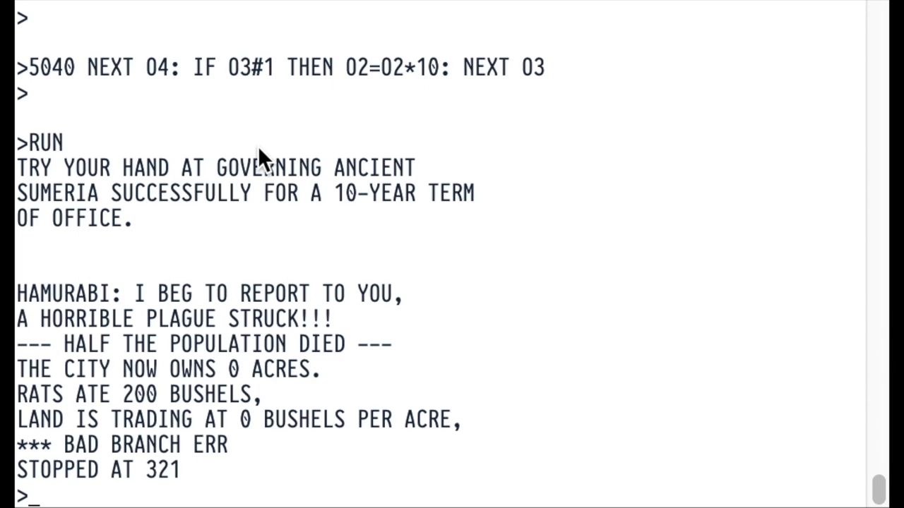
scroll(257, 146, "up", 10)
scroll(258, 146, "down", 10)
Transfer the Microchess machine code to the board and run it with 0300R in normal play (0)
key("ctrl+x")
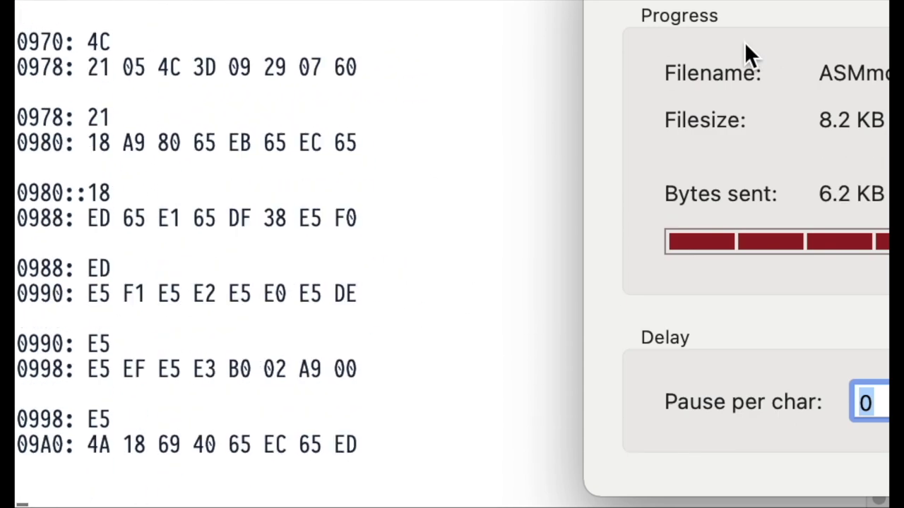
left_click_drag(840, 10, 432, 0)
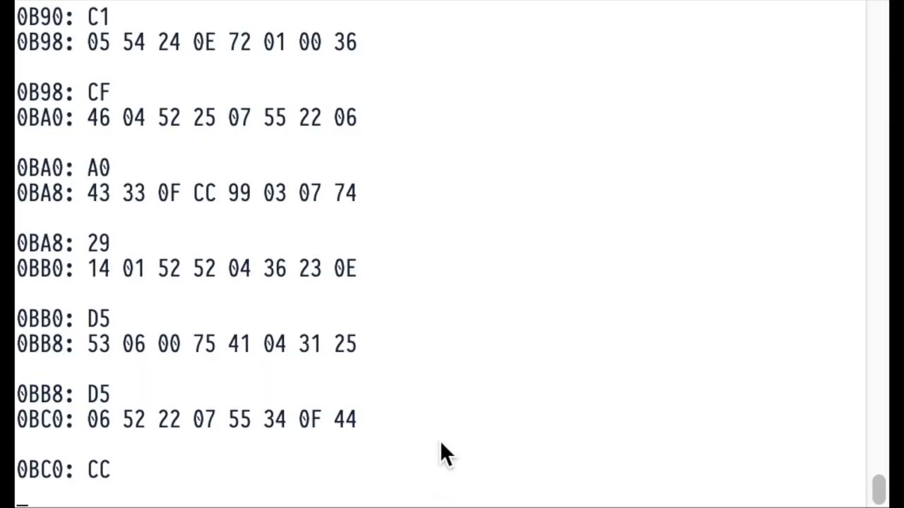
type("0300R")
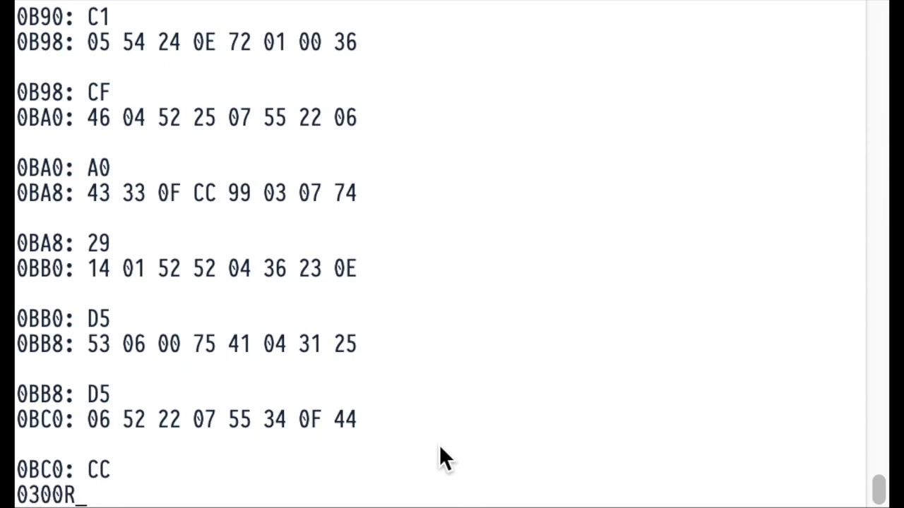
key("Return")
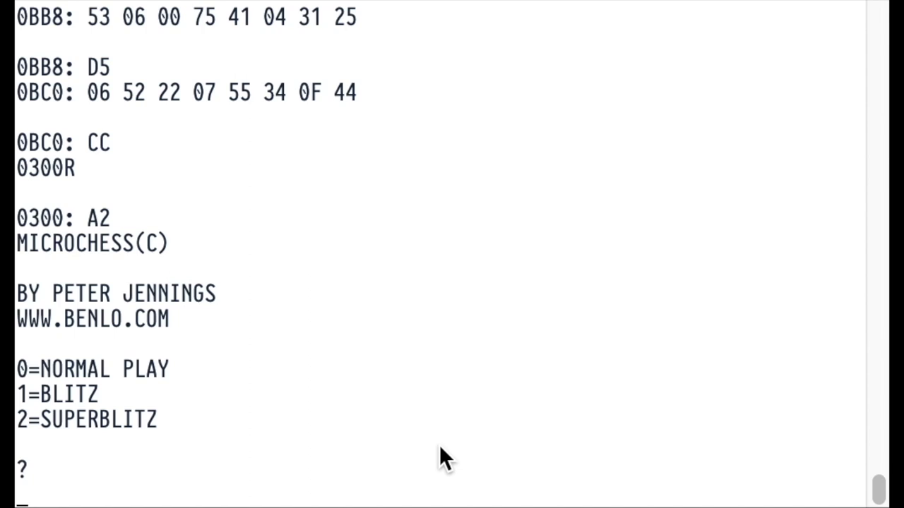
type("0")
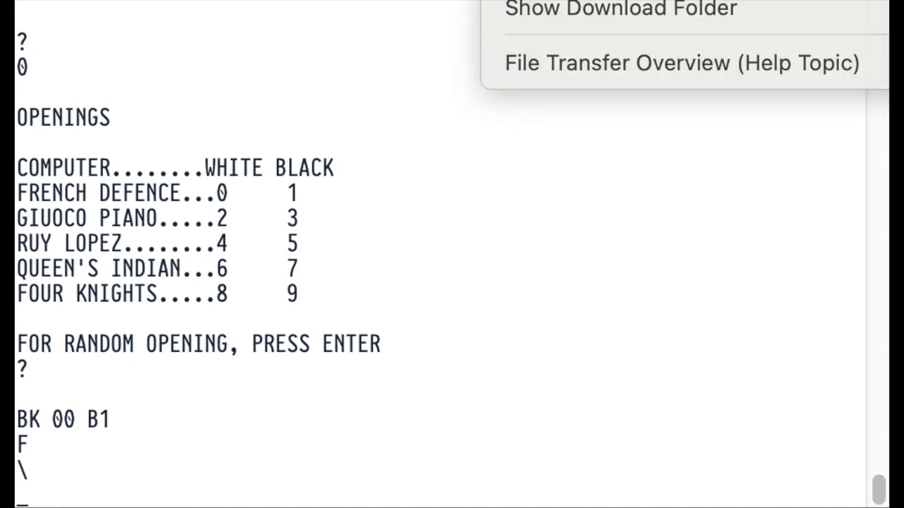
Send the lunar.txt file to the board's monitor over the serial connection
left_click(621, 7)
scroll(826, 304, "down", 5)
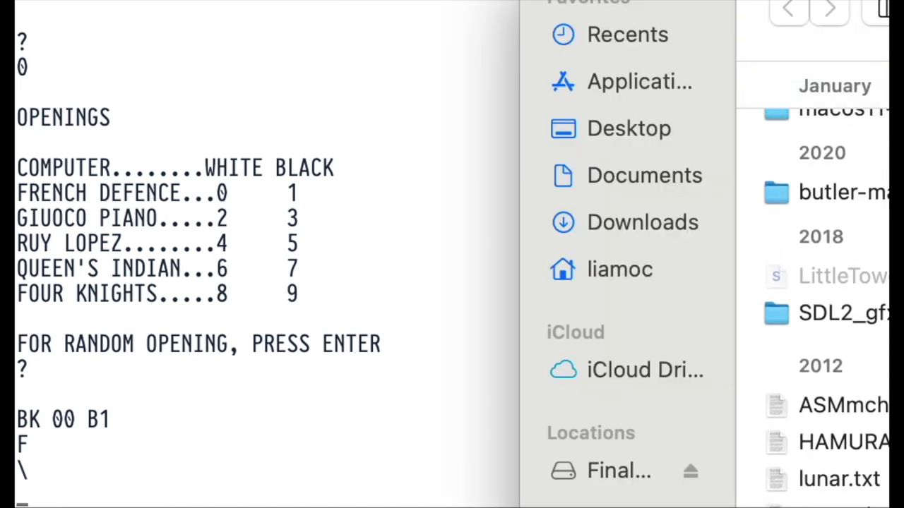
left_click(864, 487)
double_click(865, 487)
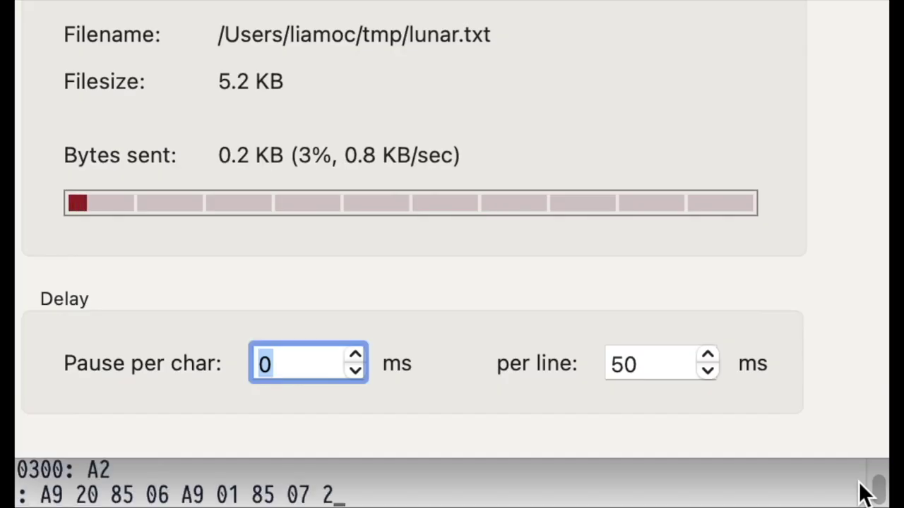
left_click_drag(649, 4, 903, 3)
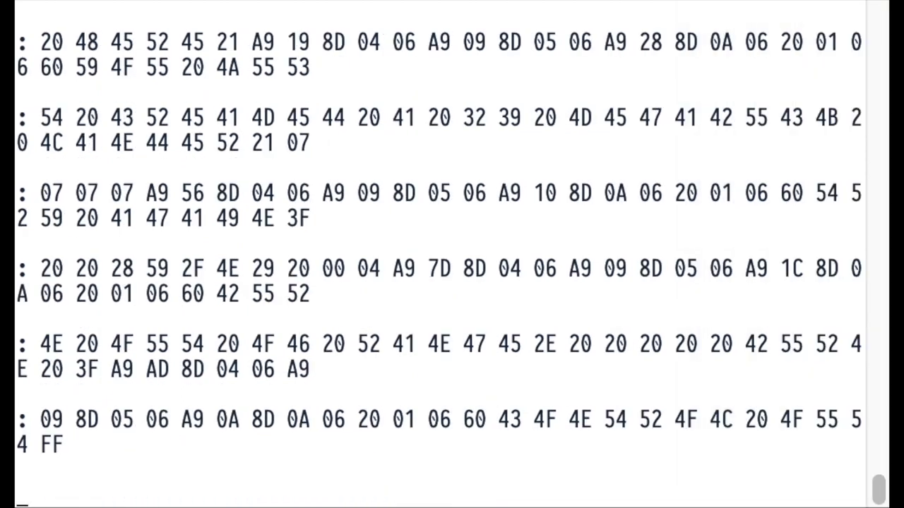
Run the lunar lander program with 0300R and enter an opening burn of 10
type("0300R")
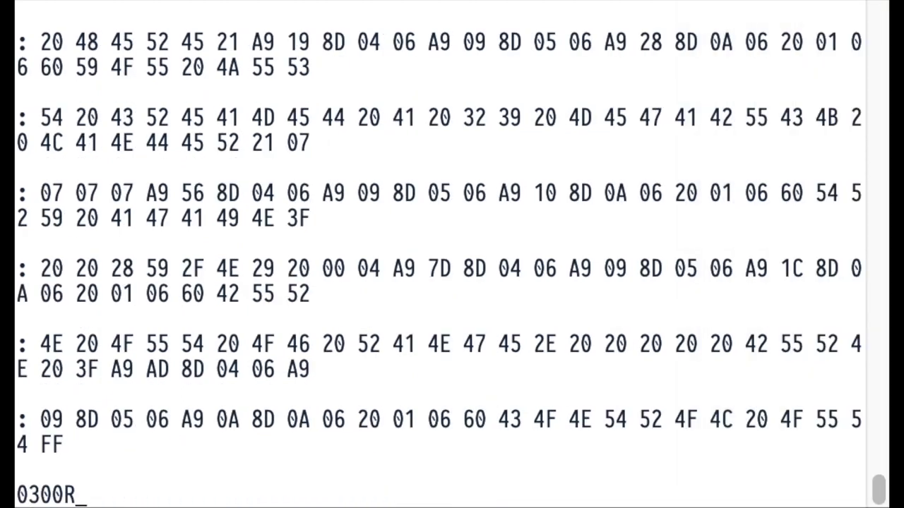
key("Return")
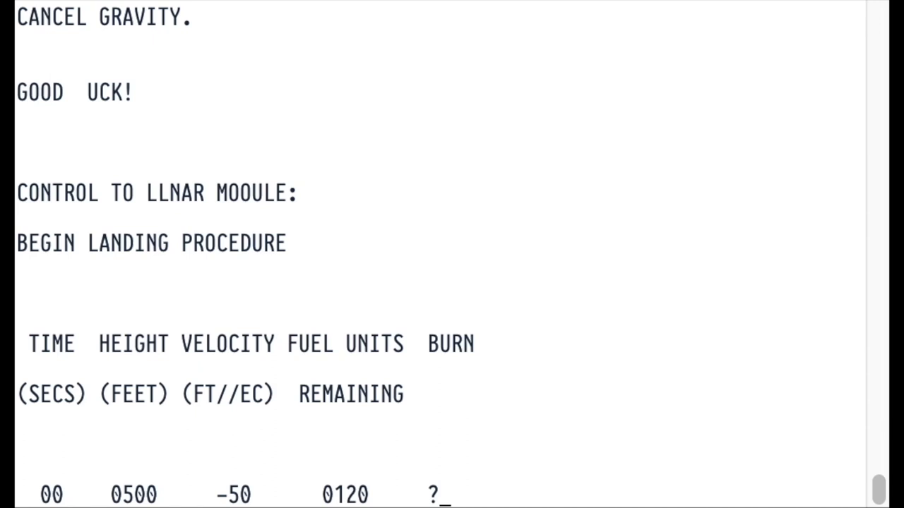
type("10")
key("Return")
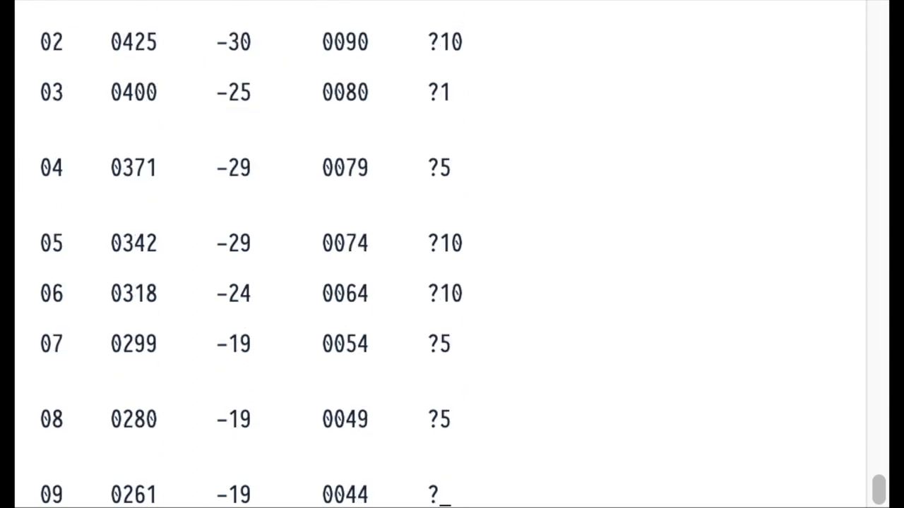
Enter a burn of 5 for each of the lander's turns at 9 and 10 seconds
type("5")
key("Return")
type("5")
key("Return")
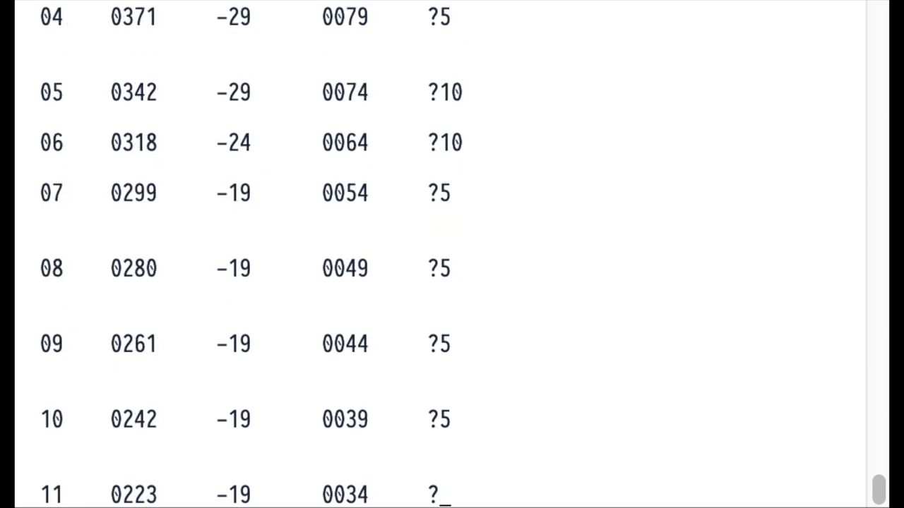
Enter a burn of 4 on every turn from 11 seconds until the descent ends, and answer Y to play again
type("4")
key("Return")
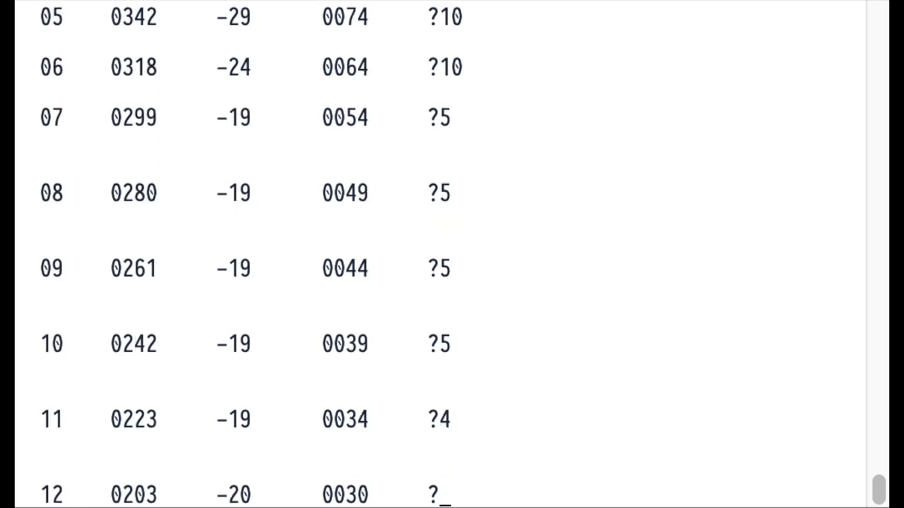
type("4")
key("Return")
type("4")
key("Return")
type("4")
key("Return")
type("4")
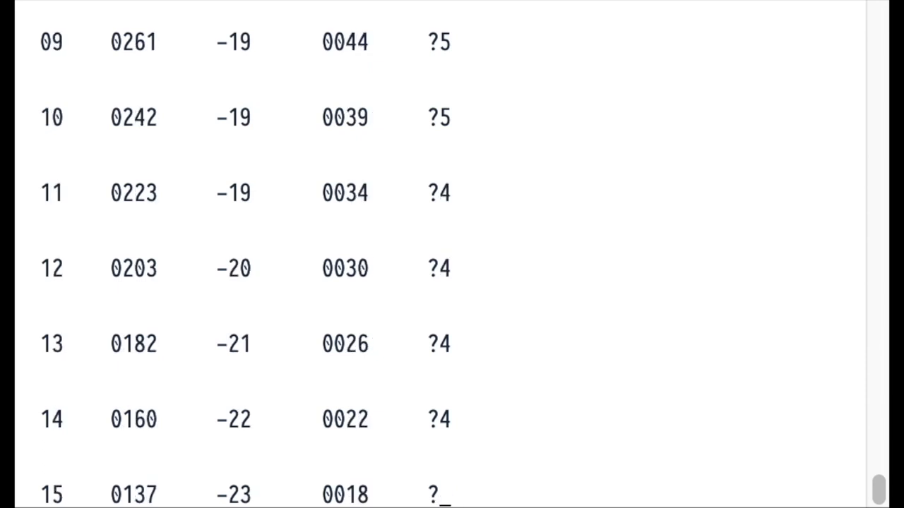
key("Return")
type("4")
key("Return")
type("4")
key("Return")
type("4")
key("Return")
type("4")
key("Return")
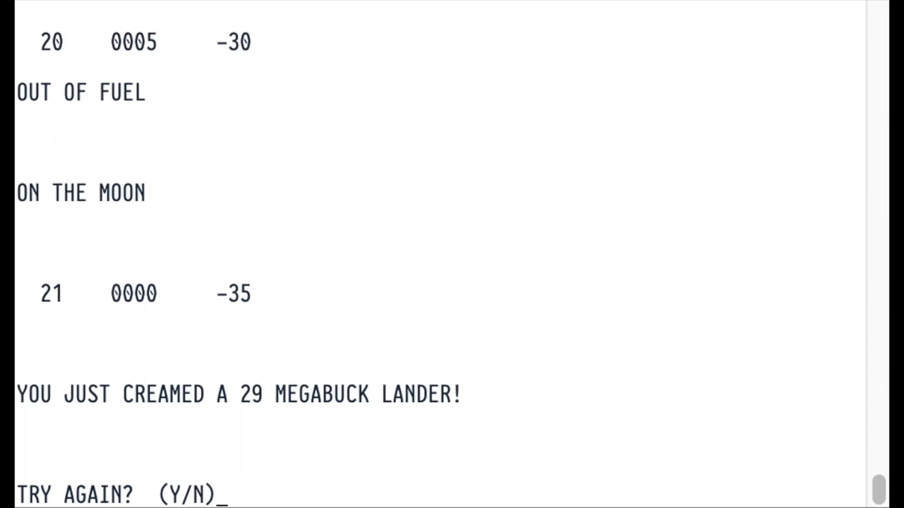
type("Y")
key("Return")
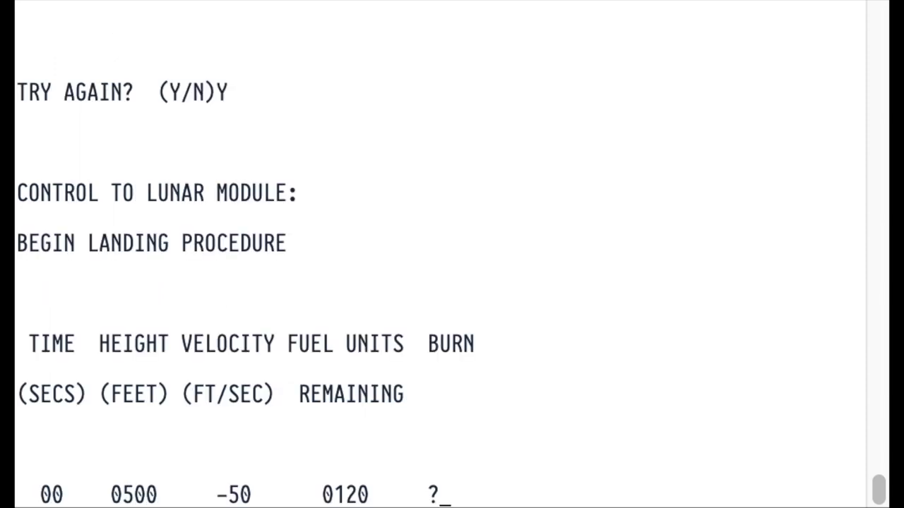